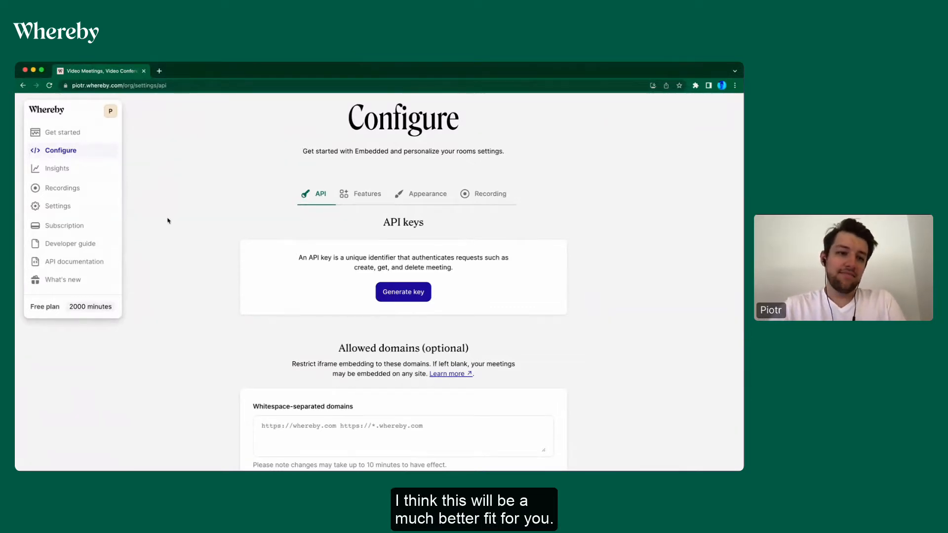
- Open the Using Postman page in the "Creating and deleting rooms" section of the developer guide
{"action": "left_click", "coordinate": [86, 244]}
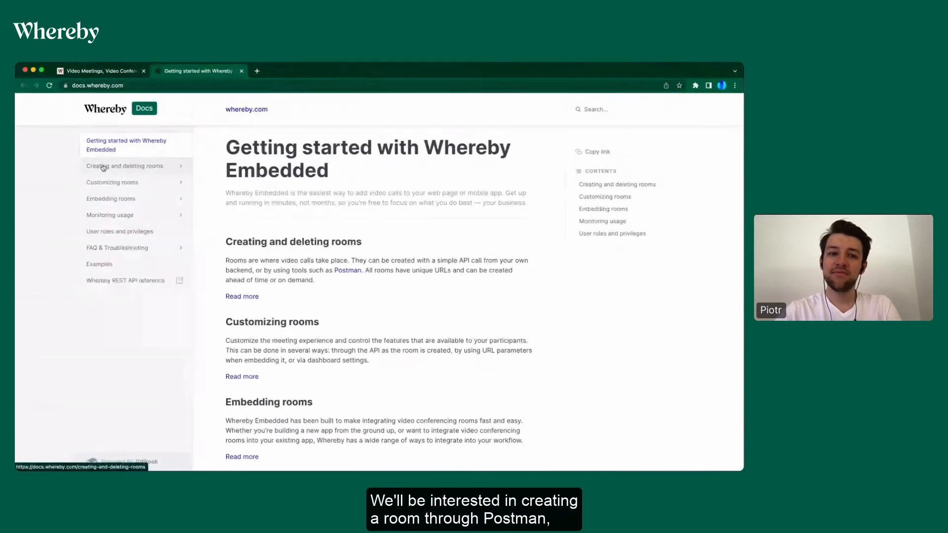
{"action": "left_click", "coordinate": [148, 168]}
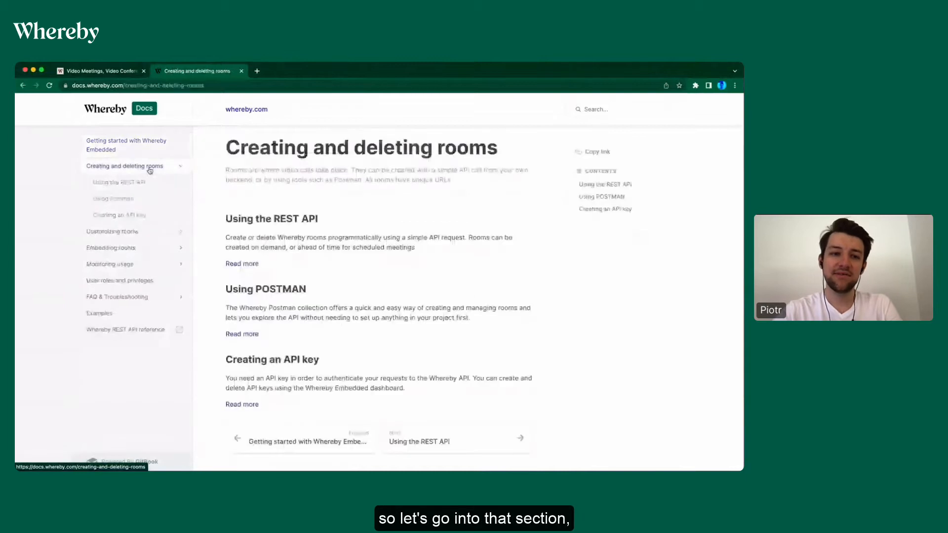
{"action": "scroll", "coordinate": [468, 337], "scroll_direction": "down", "scroll_amount": 1}
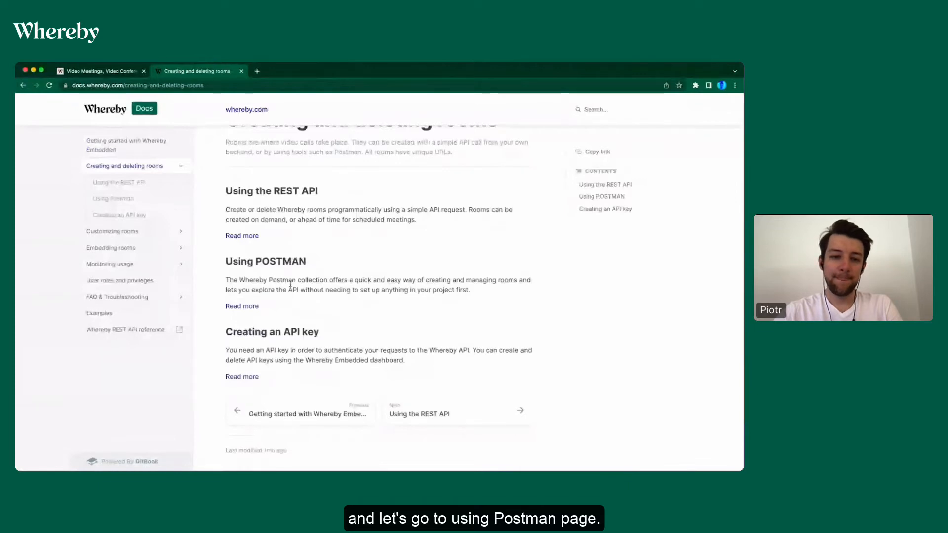
{"action": "left_click", "coordinate": [279, 306]}
{"action": "scroll", "coordinate": [372, 271], "scroll_direction": "down", "scroll_amount": 4}
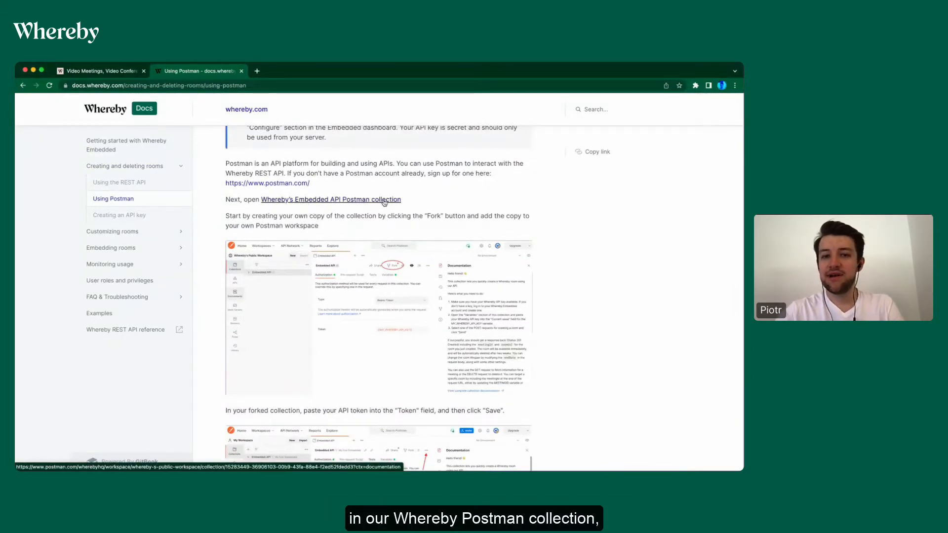
- Open Whereby's Embedded API Postman collection from the guide and fork it into My Workspace with the label "Whereby API"
{"action": "left_click", "coordinate": [344, 200]}
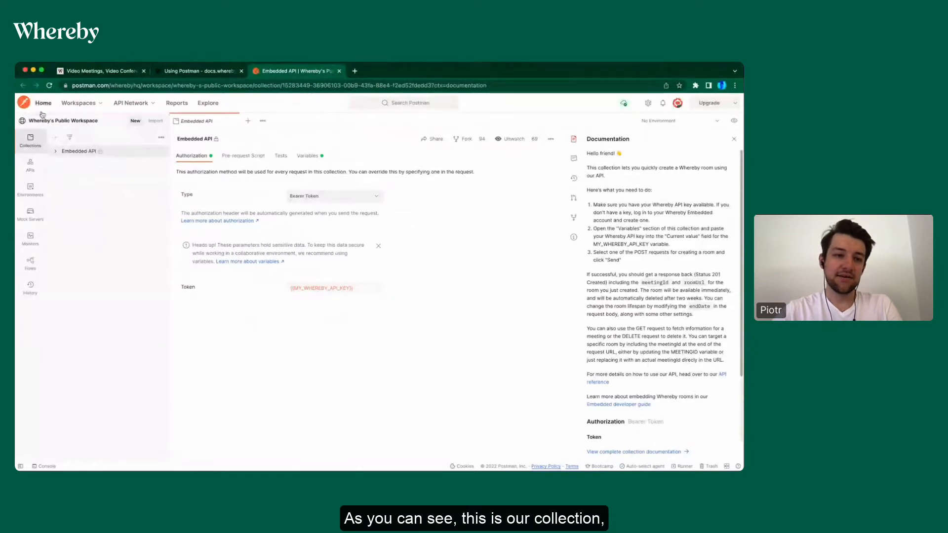
{"action": "left_click", "coordinate": [57, 151]}
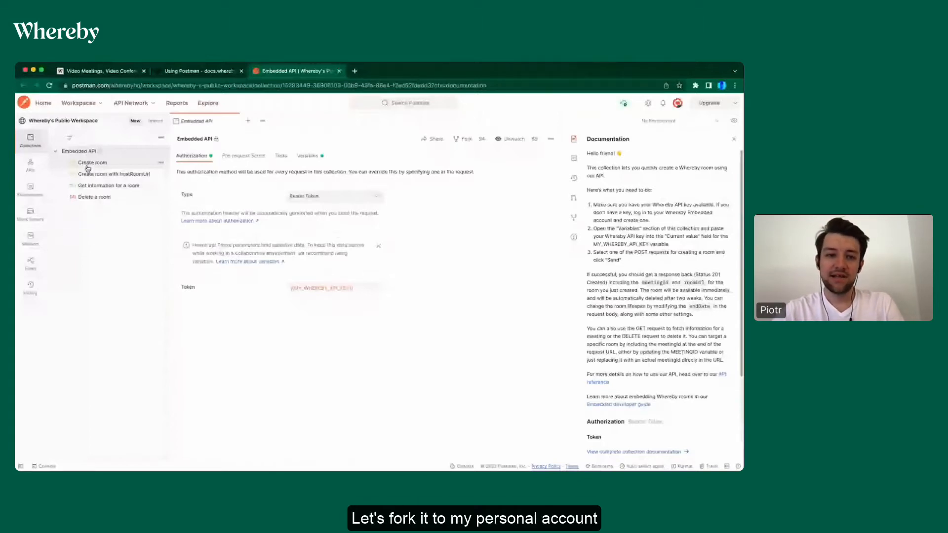
{"action": "left_click", "coordinate": [462, 138]}
{"action": "left_click", "coordinate": [208, 264]}
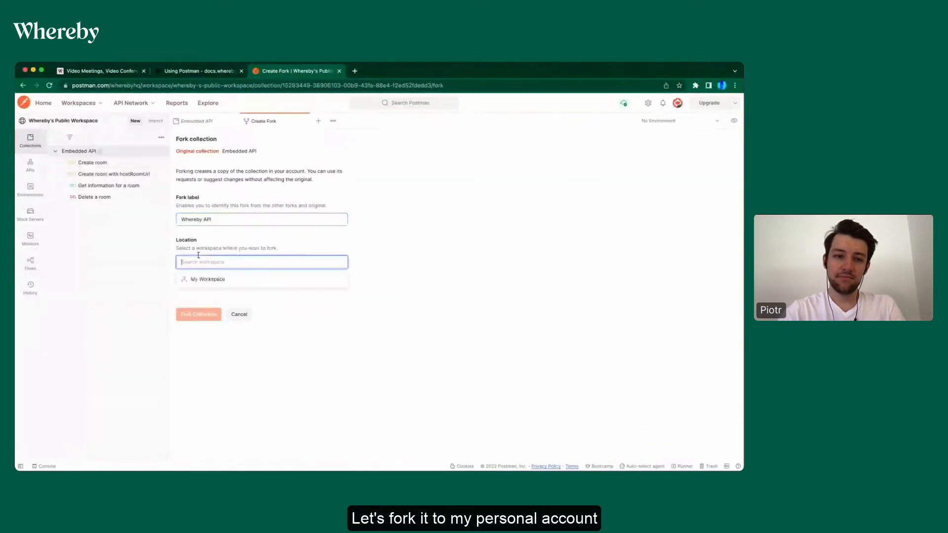
{"action": "left_click", "coordinate": [209, 278]}
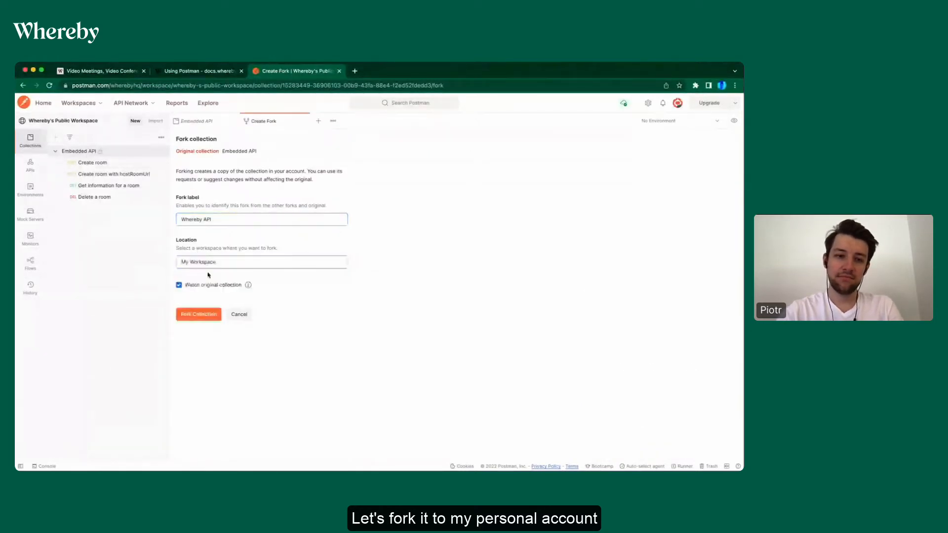
{"action": "left_click", "coordinate": [205, 316]}
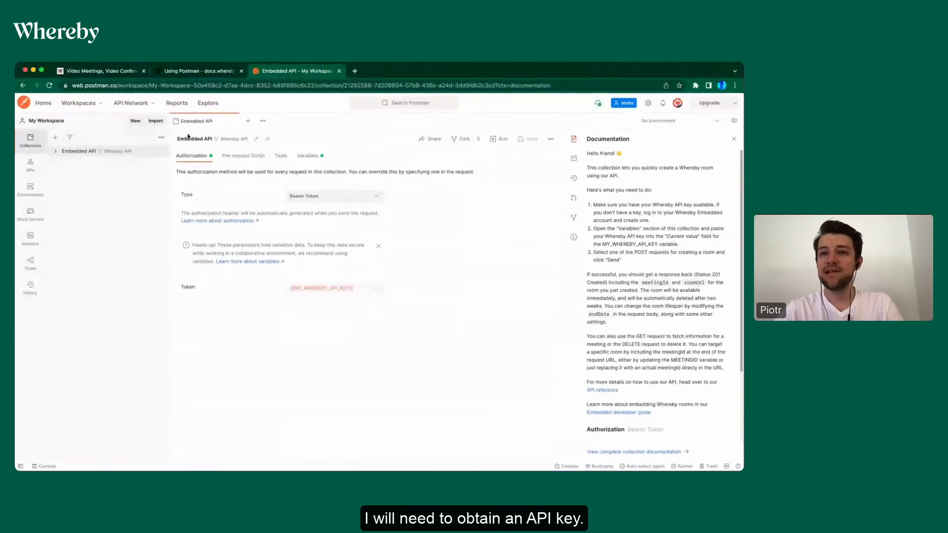
- Return to the Whereby dashboard, generate a new API key named "Postman" and copy the key
{"action": "left_click", "coordinate": [110, 74]}
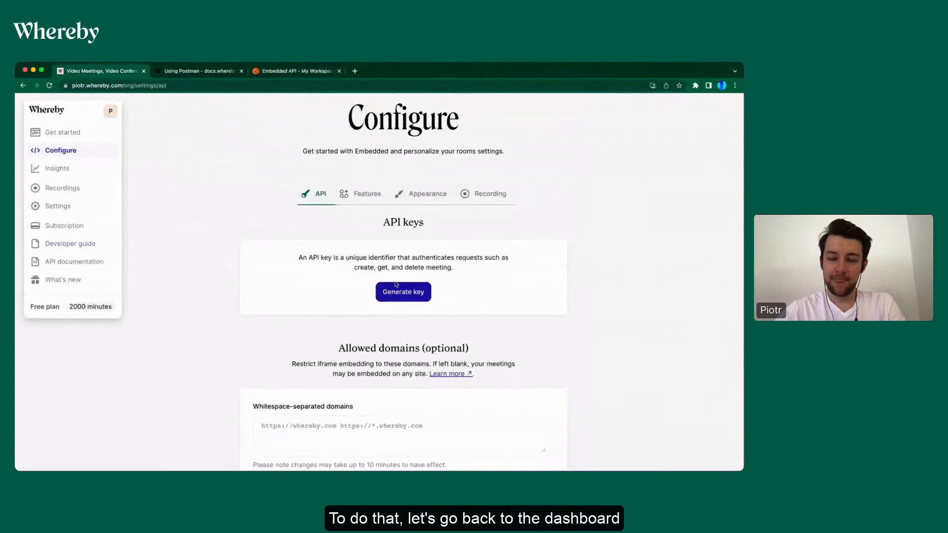
{"action": "left_click", "coordinate": [396, 297]}
{"action": "type", "text": "Postman"}
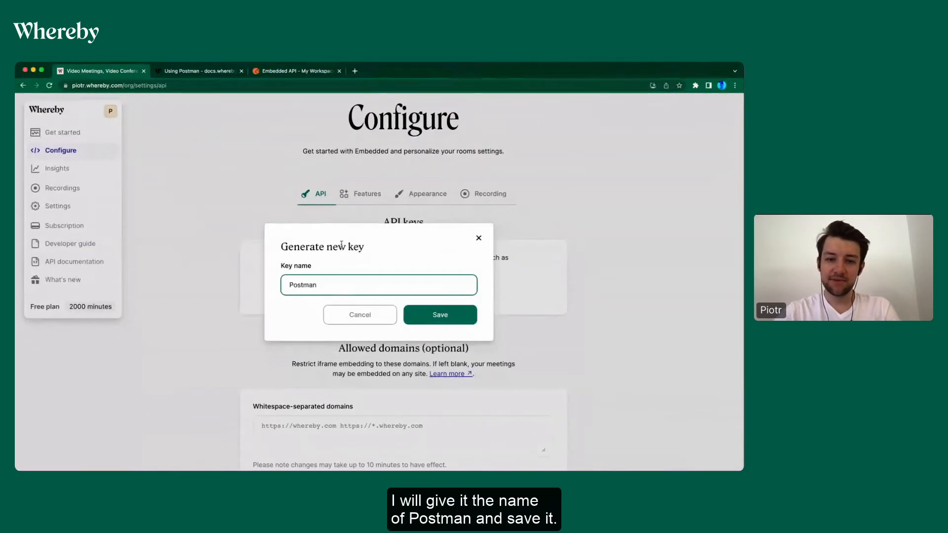
{"action": "left_click", "coordinate": [449, 316]}
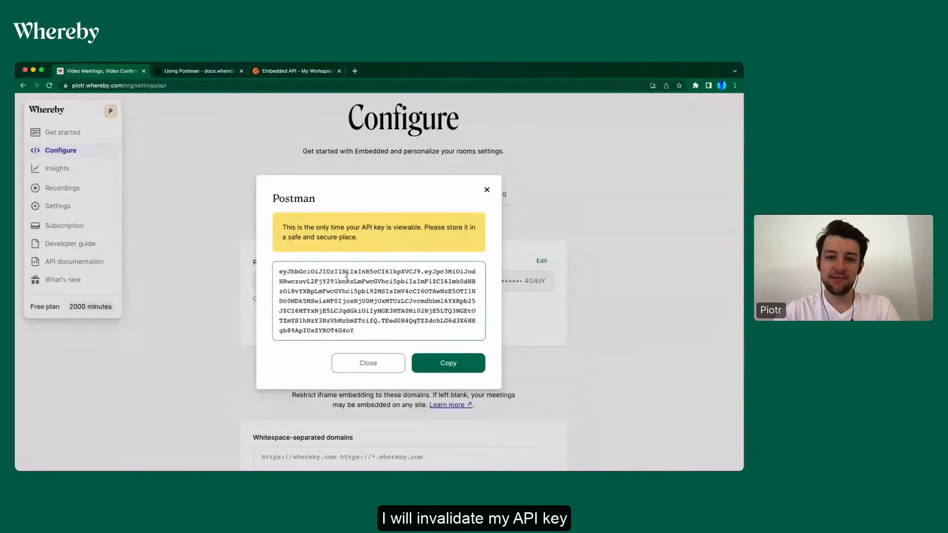
{"action": "left_click", "coordinate": [461, 367]}
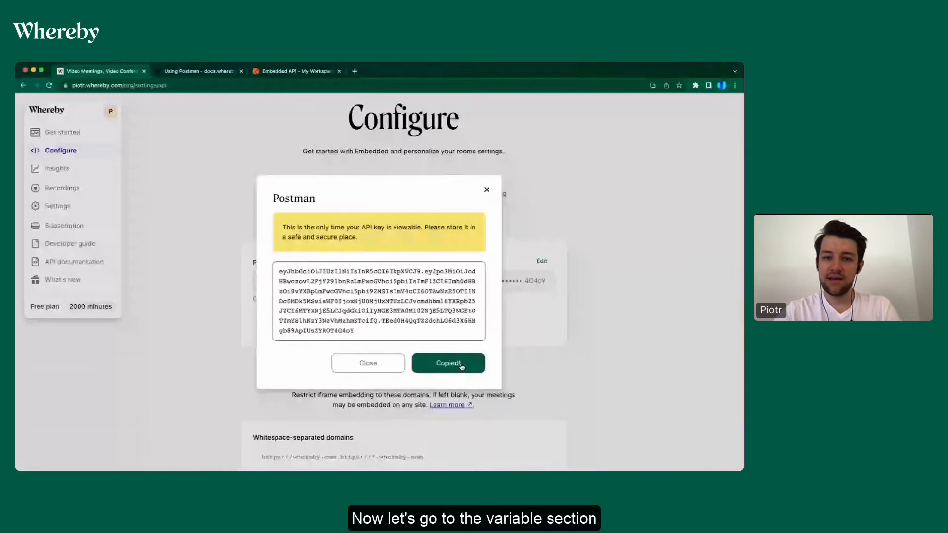
- In the forked Postman collection, paste the API key as MY_WHEREBY_API_KEY's current value, persist all variables and save the collection
{"action": "left_click", "coordinate": [296, 71]}
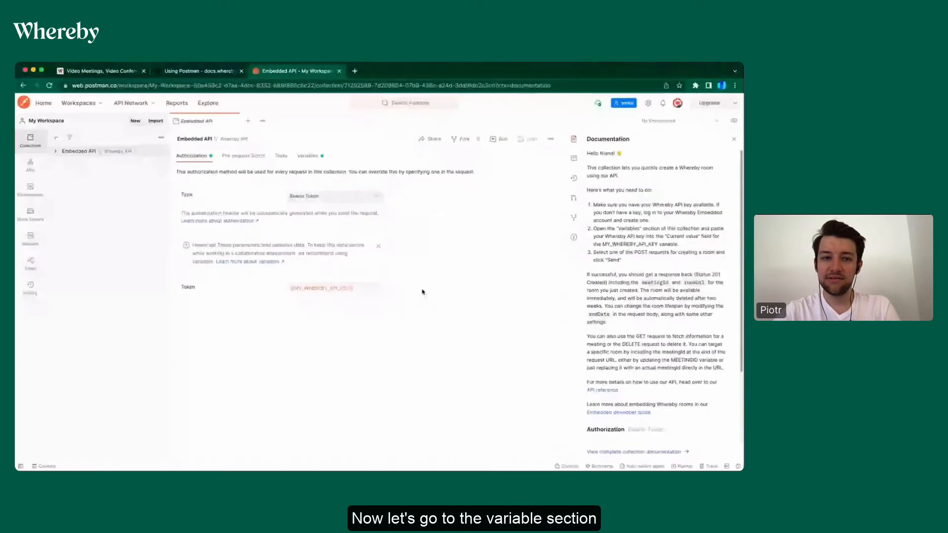
{"action": "left_click", "coordinate": [315, 156]}
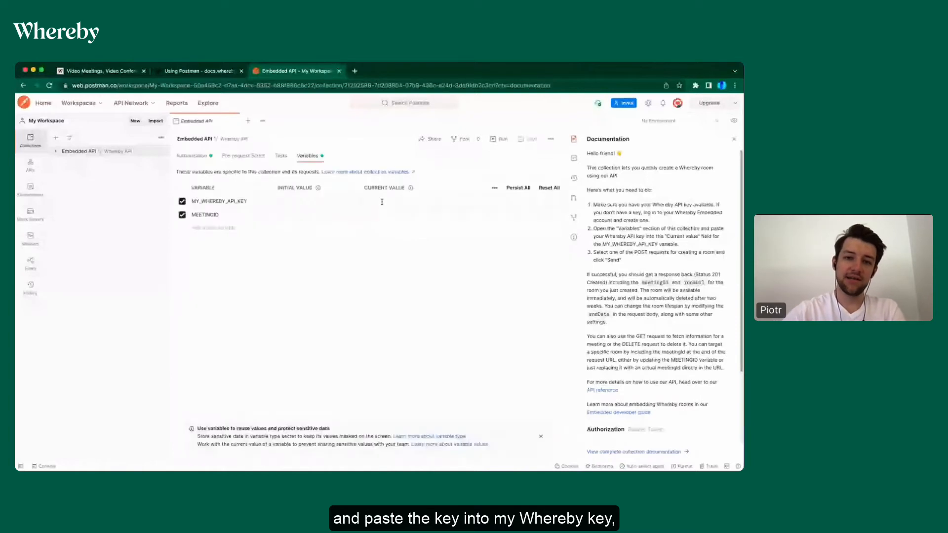
{"action": "left_click", "coordinate": [382, 202]}
{"action": "key", "text": "super+v"}
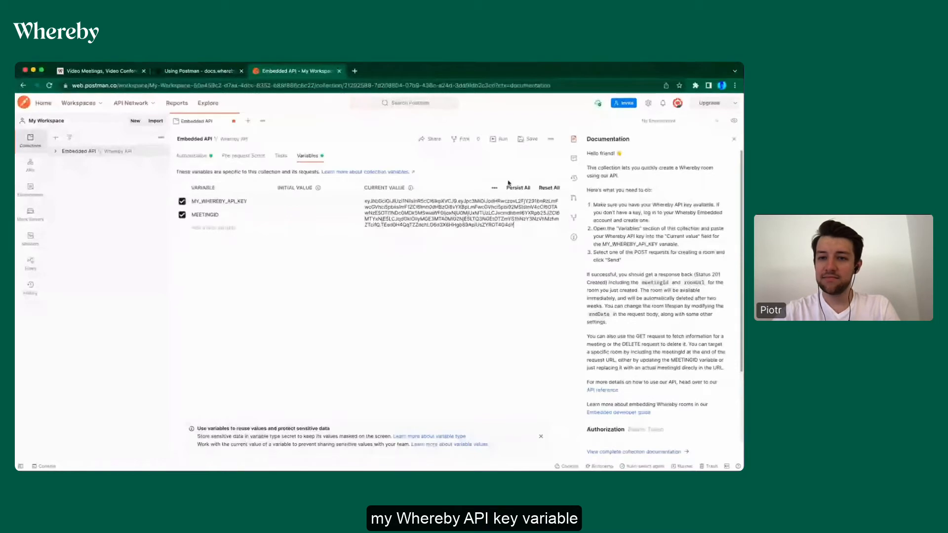
{"action": "left_click", "coordinate": [516, 188]}
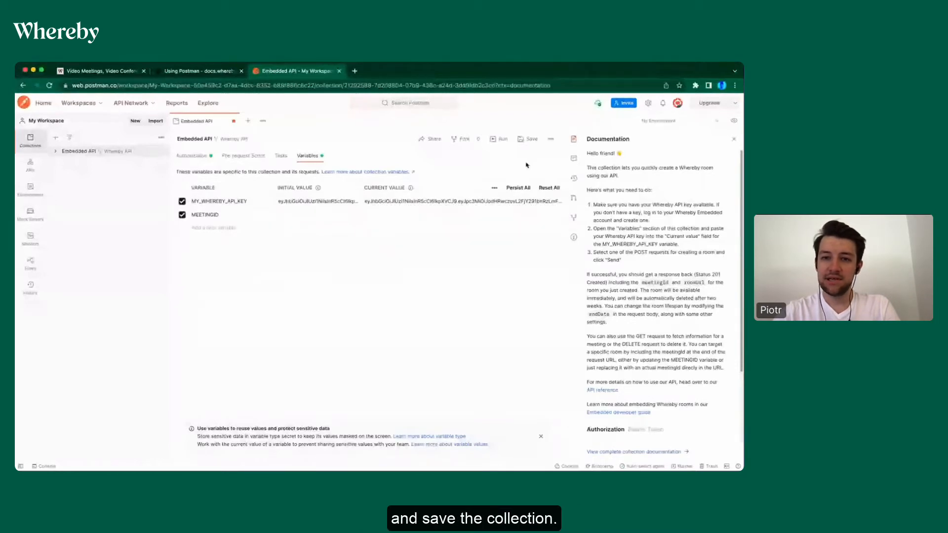
{"action": "left_click", "coordinate": [532, 140]}
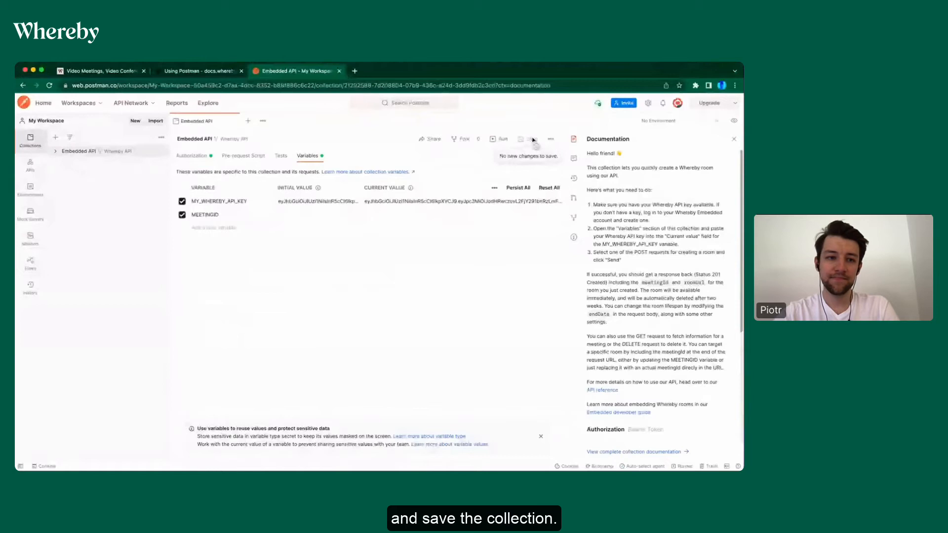
- Send the Create room request from the Embedded API collection and enlarge the response area
{"action": "left_click", "coordinate": [56, 153]}
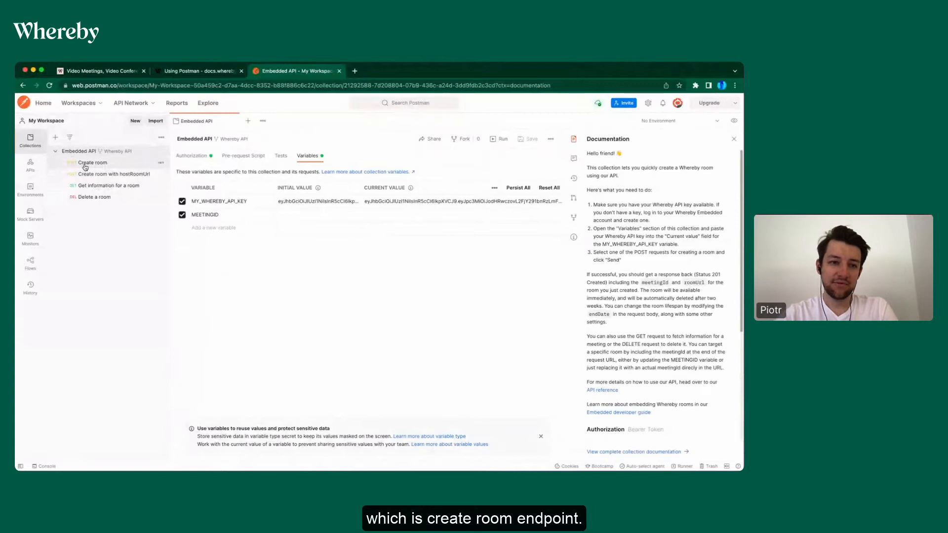
{"action": "left_click", "coordinate": [85, 164]}
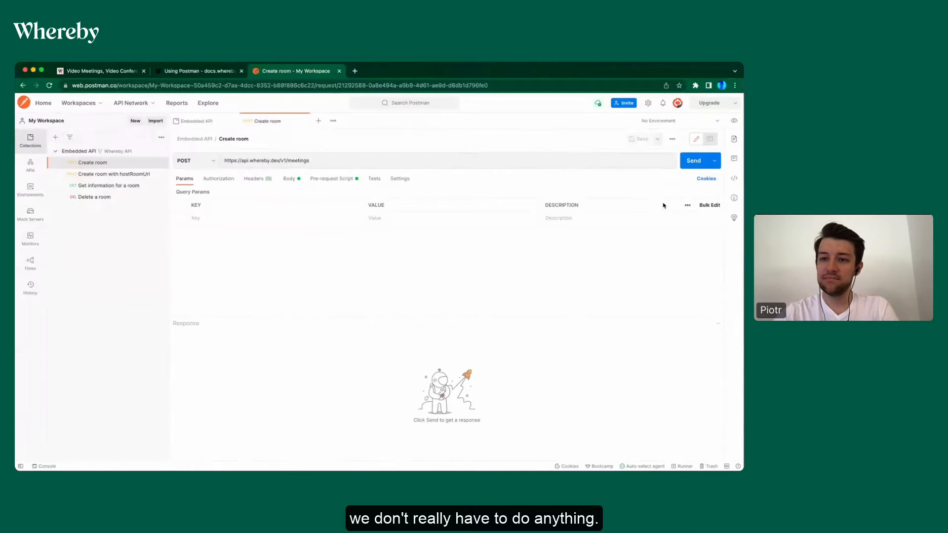
{"action": "left_click", "coordinate": [692, 163]}
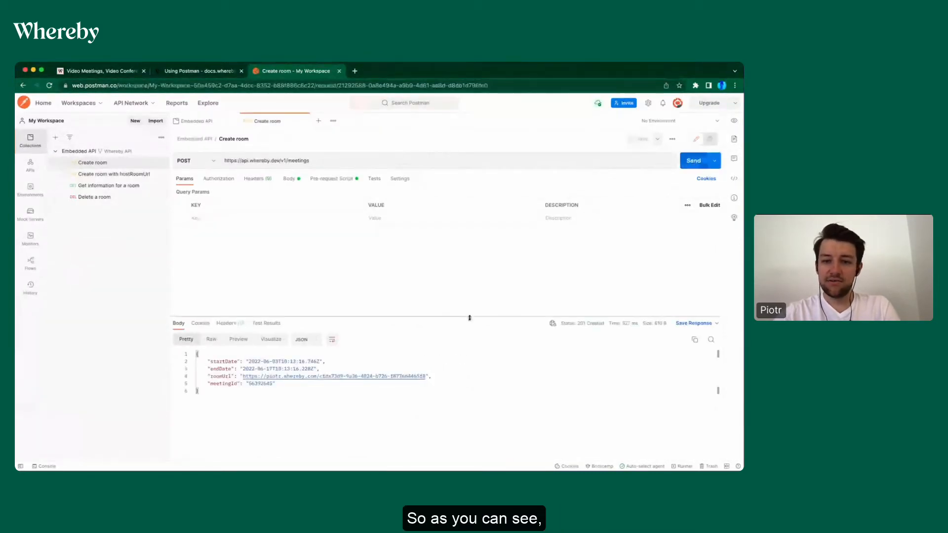
{"action": "left_click_drag", "start_coordinate": [469, 318], "coordinate": [471, 234]}
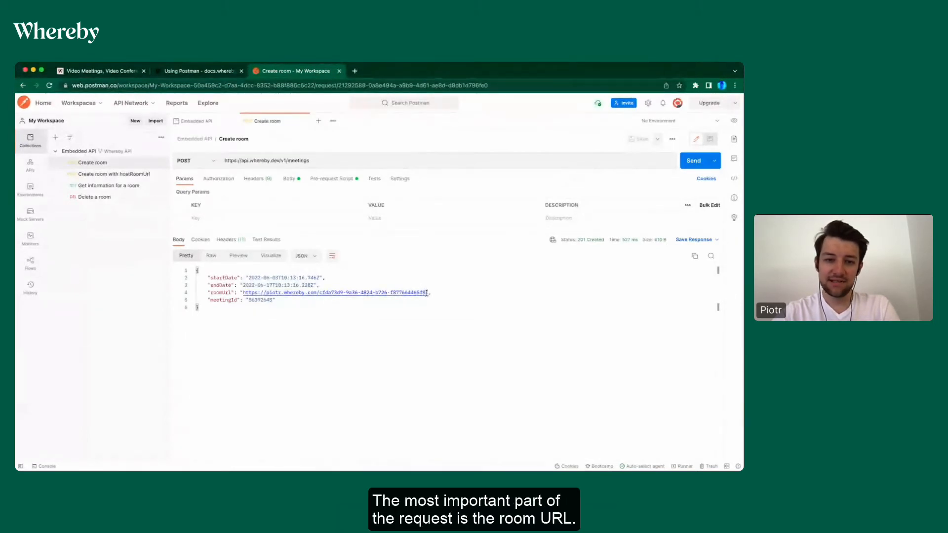
- Open the roomUrl from the response in a new browser tab, join the meeting room, leave it and close the tab
{"action": "left_click_drag", "start_coordinate": [428, 292], "coordinate": [242, 292]}
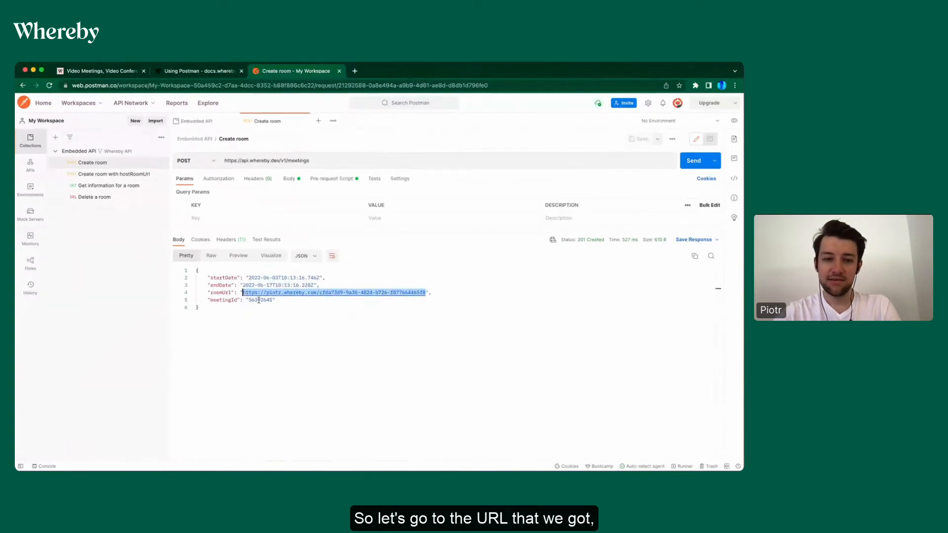
{"action": "left_click", "coordinate": [355, 72]}
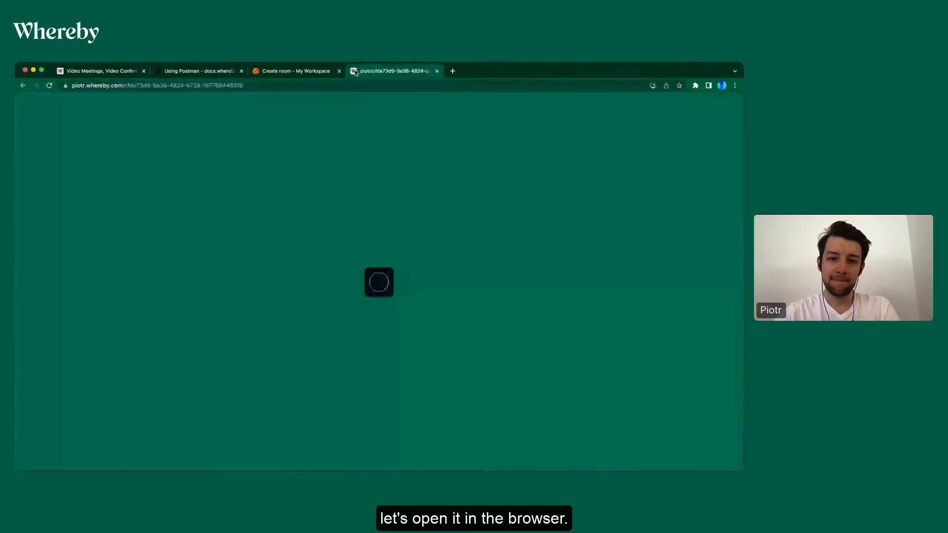
{"action": "left_click", "coordinate": [407, 404]}
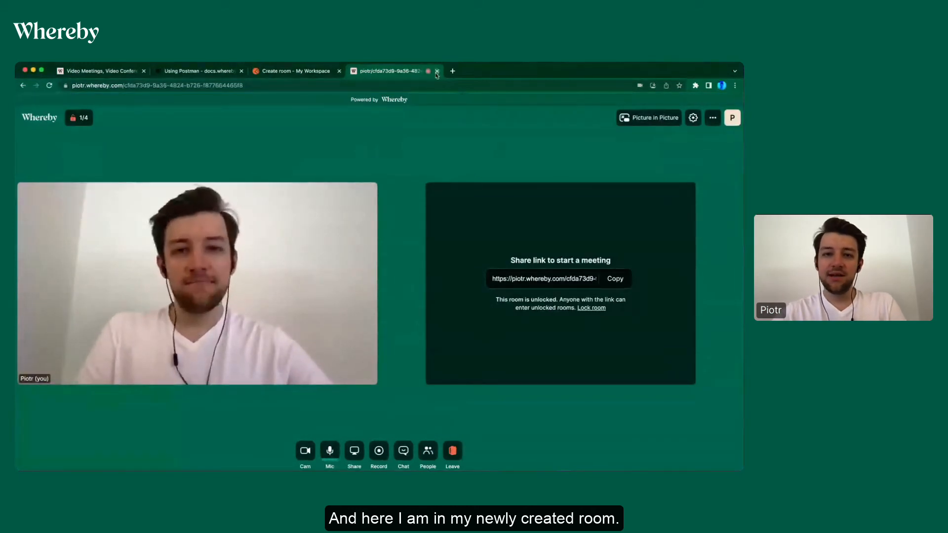
{"action": "left_click", "coordinate": [453, 450]}
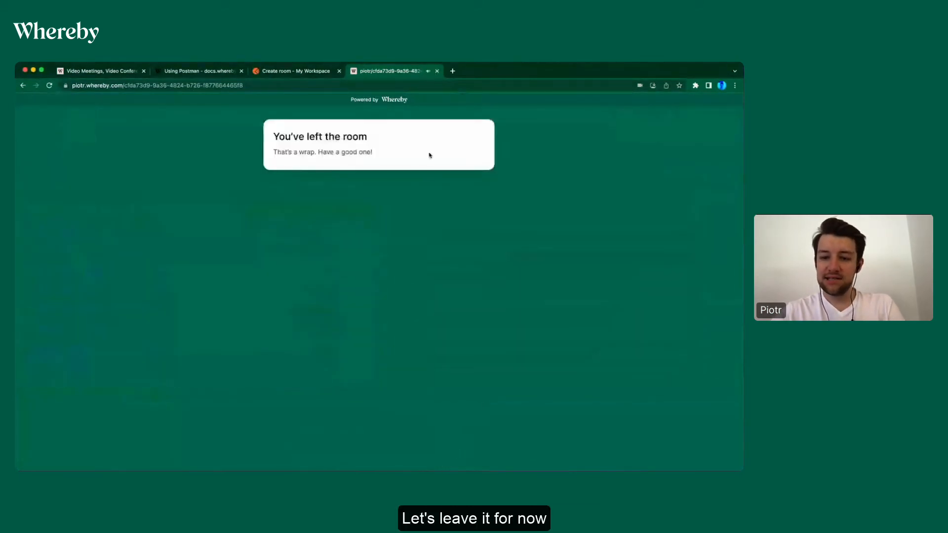
{"action": "left_click", "coordinate": [437, 71]}
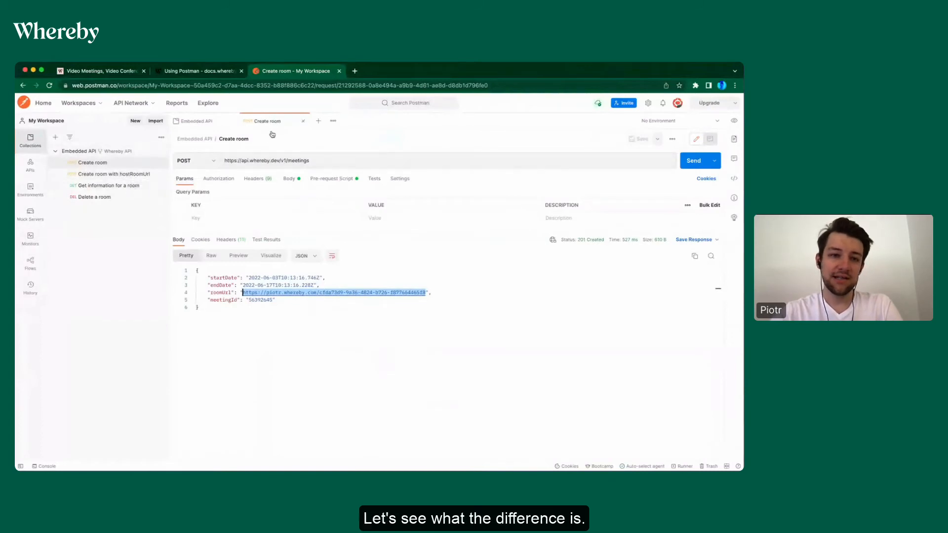
- Check the hostRoomUrl field in the body of the "Create room with hostRoomUrl" request and send the request
{"action": "left_click", "coordinate": [139, 175]}
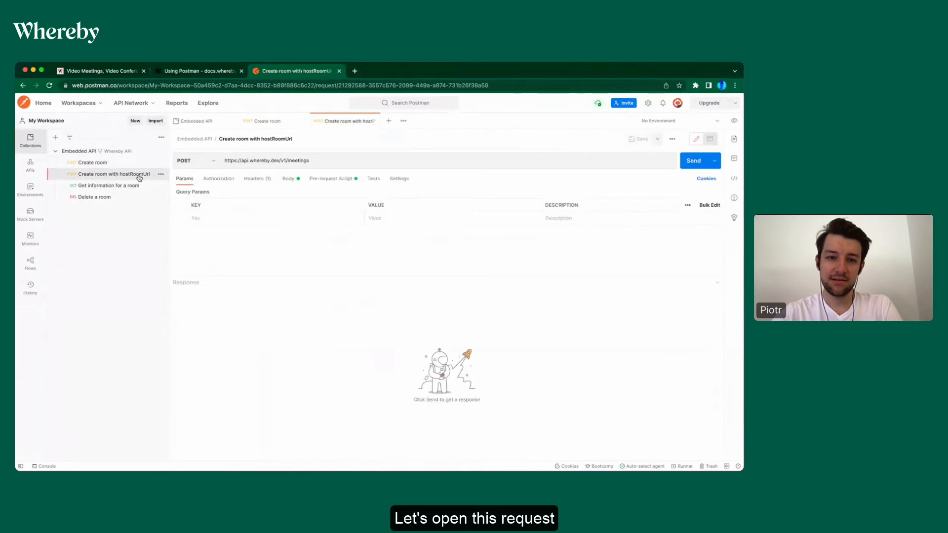
{"action": "left_click", "coordinate": [290, 179]}
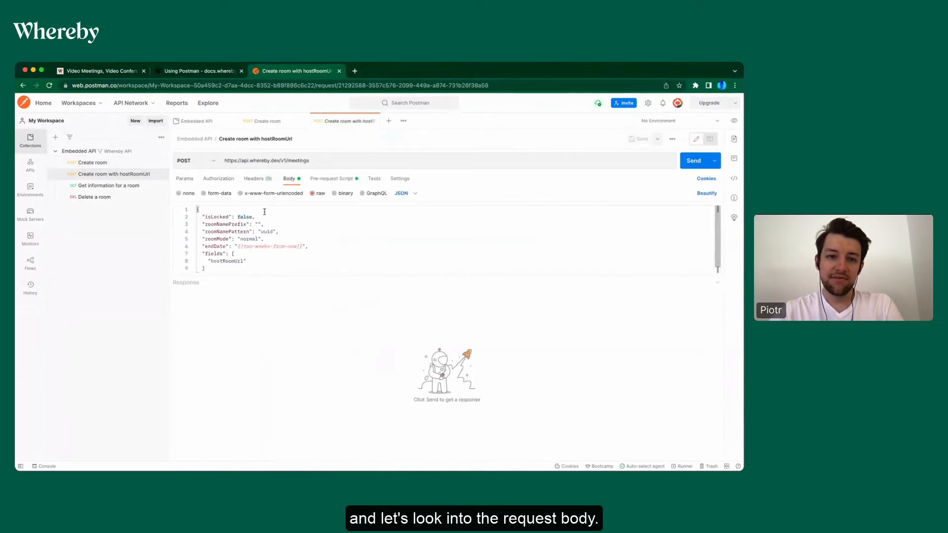
{"action": "scroll", "coordinate": [251, 234], "scroll_direction": "down", "scroll_amount": 1}
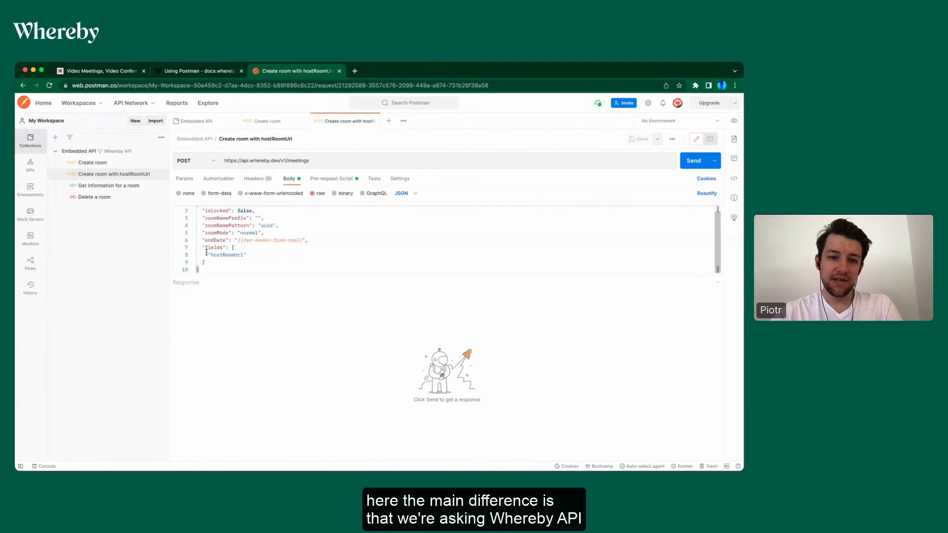
{"action": "left_click_drag", "start_coordinate": [211, 255], "coordinate": [242, 254]}
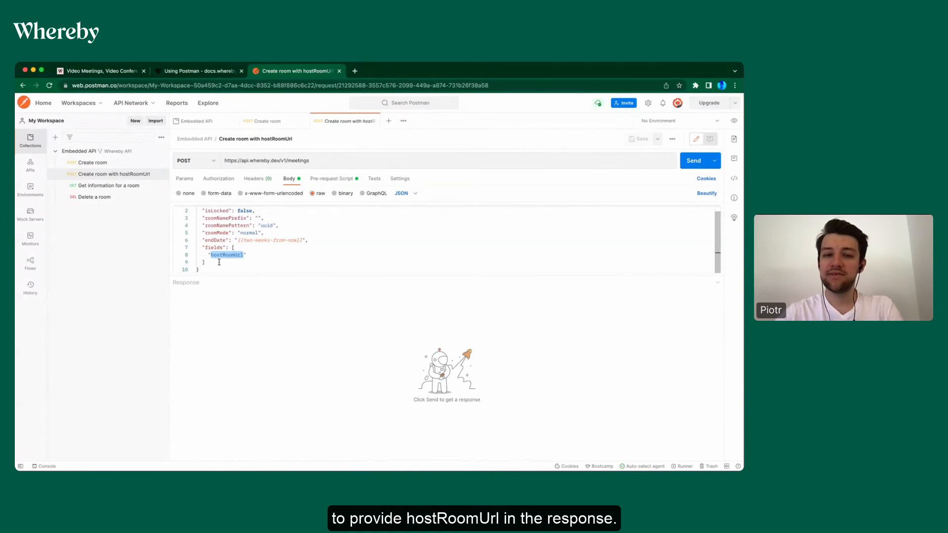
{"action": "left_click", "coordinate": [693, 162]}
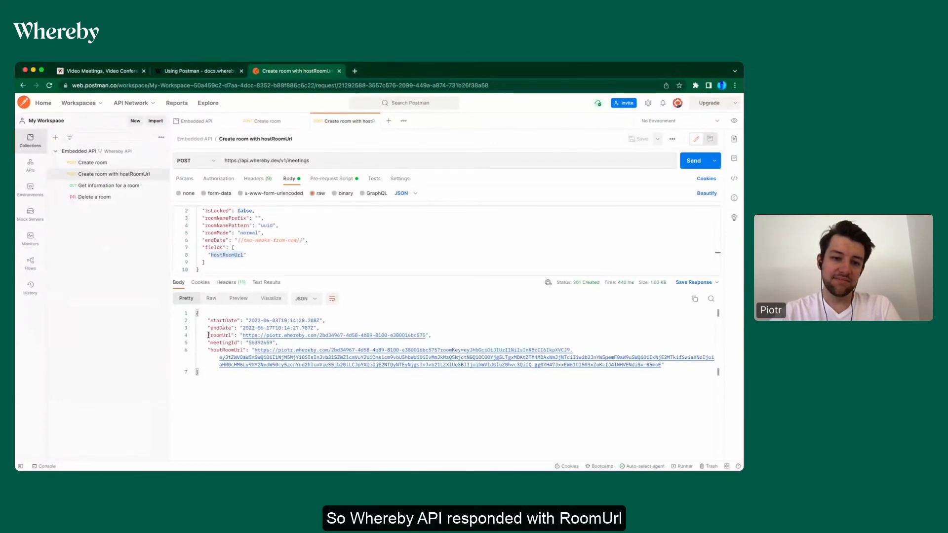
- Examine the roomUrl and hostRoomUrl fields in the response of the Create room with hostRoomUrl request
{"action": "left_click_drag", "start_coordinate": [209, 335], "coordinate": [450, 336]}
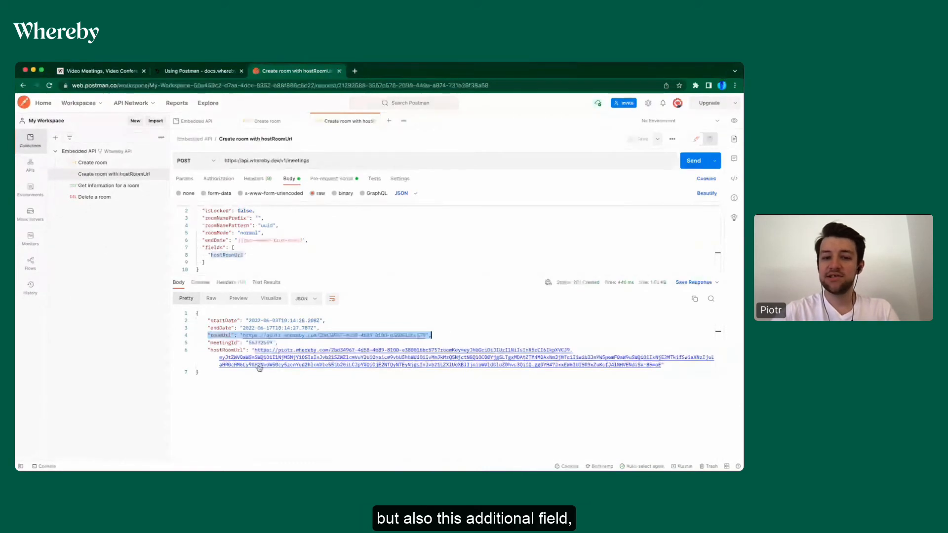
{"action": "left_click", "coordinate": [227, 350]}
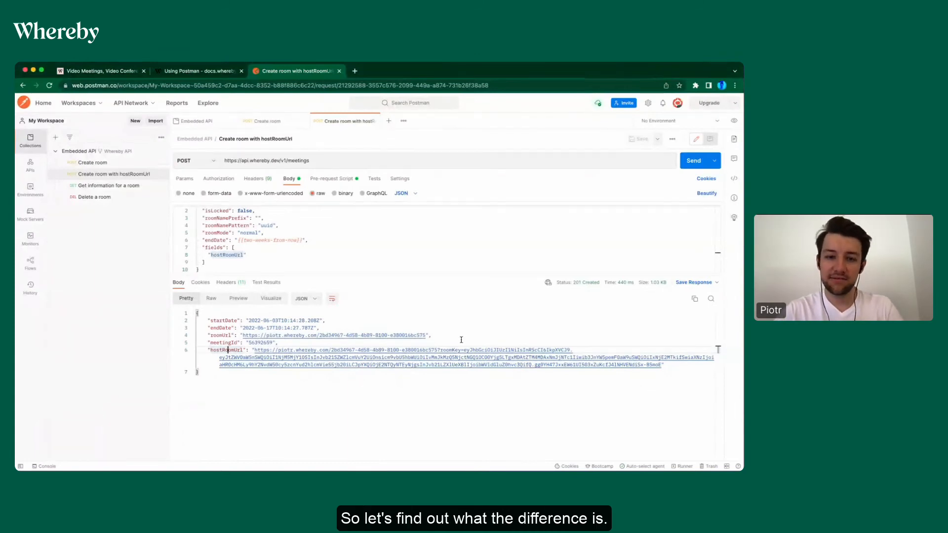
- Copy the complete roomUrl value from the response of the Create room with hostRoomUrl request
{"action": "left_click", "coordinate": [267, 337]}
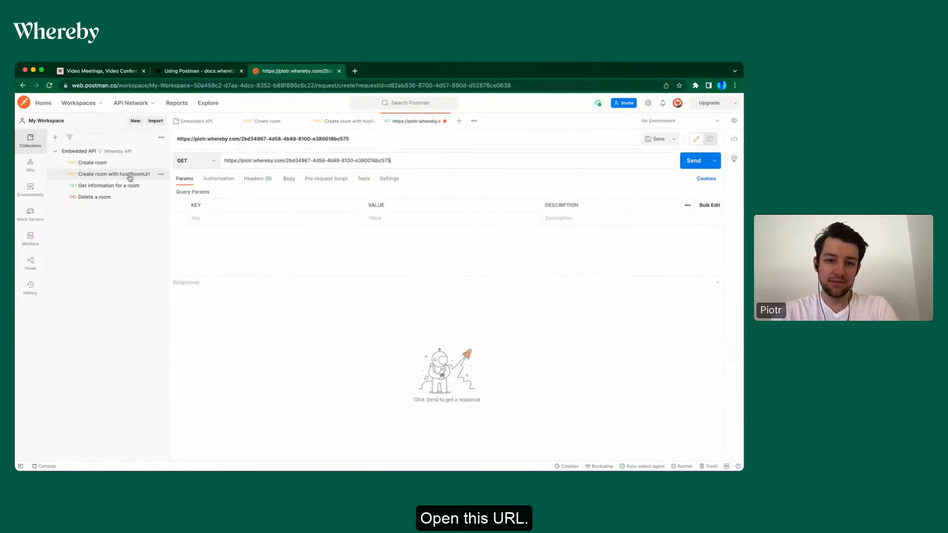
{"action": "left_click", "coordinate": [129, 174]}
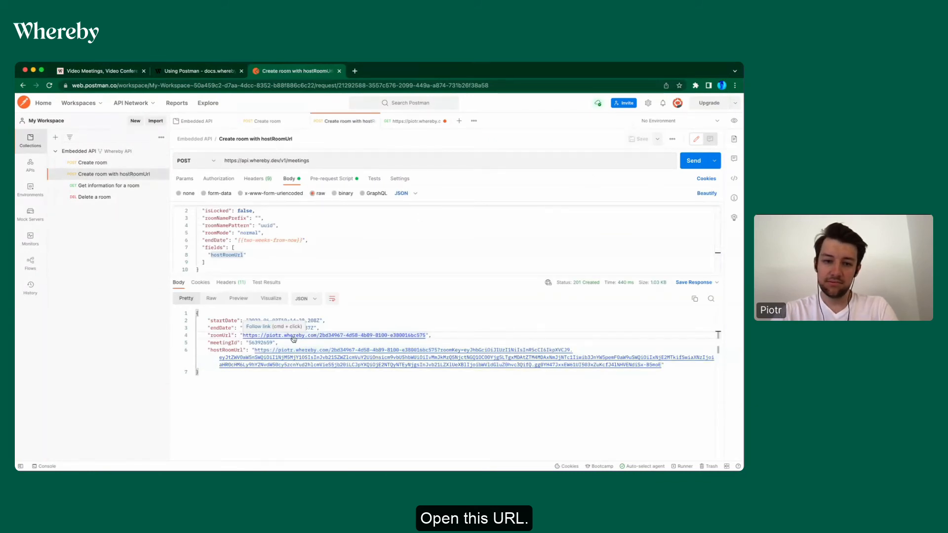
{"action": "right_click", "coordinate": [293, 337]}
{"action": "left_click", "coordinate": [278, 337]}
{"action": "left_click", "coordinate": [427, 335]}
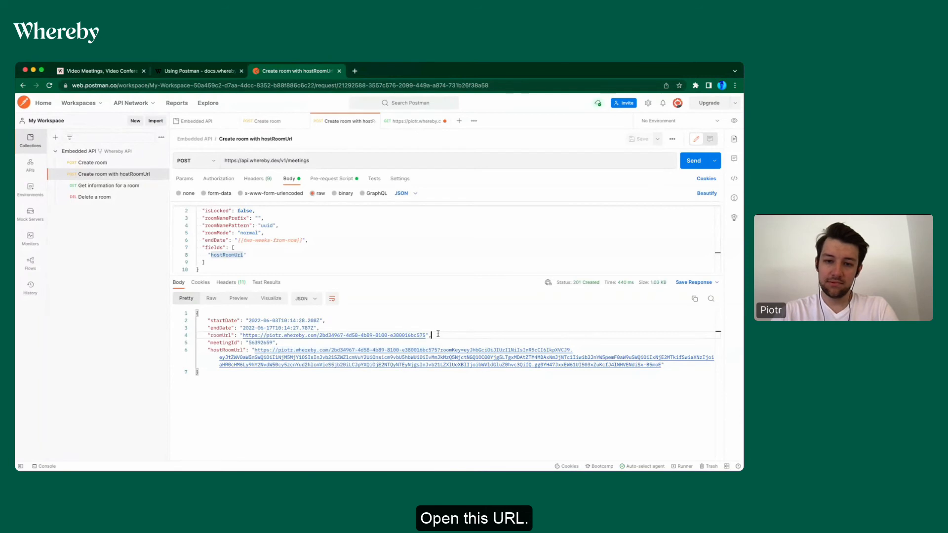
{"action": "key", "text": "alt+shift+Left"}
{"action": "key", "text": "alt+shift+Left"}
{"action": "key", "text": "alt+shift+Left"}
{"action": "key", "text": "alt+shift+Left"}
{"action": "key", "text": "alt+shift+Left"}
{"action": "key", "text": "alt+shift+Left"}
{"action": "key", "text": "alt+shift+Left"}
{"action": "key", "text": "alt+shift+Left"}
{"action": "key", "text": "alt+shift+Left"}
{"action": "key", "text": "alt+shift+Left"}
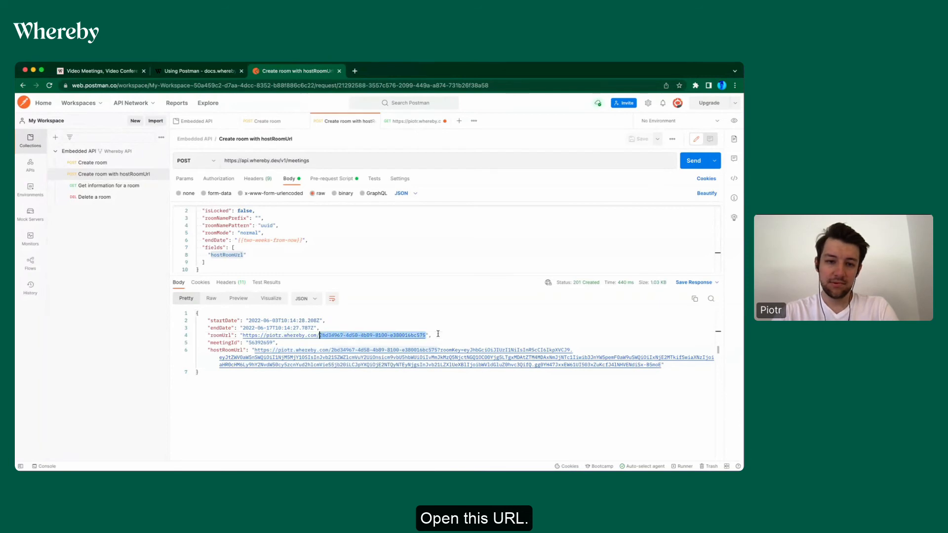
{"action": "key", "text": "ctrl+c"}
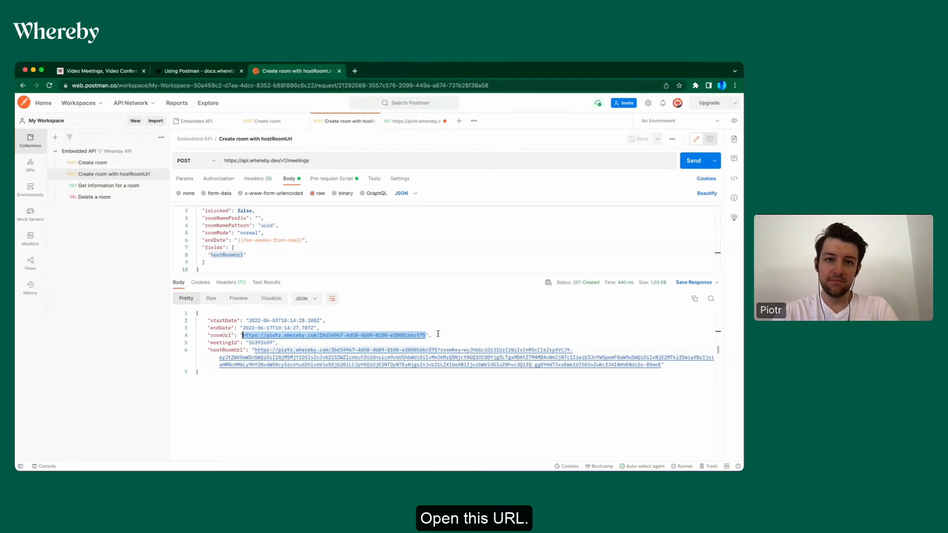
- Open the copied roomUrl in a new browser tab, join the meeting and mute the microphone
{"action": "key", "text": "ctrl+t"}
{"action": "key", "text": "ctrl+v"}
{"action": "key", "text": "Return"}
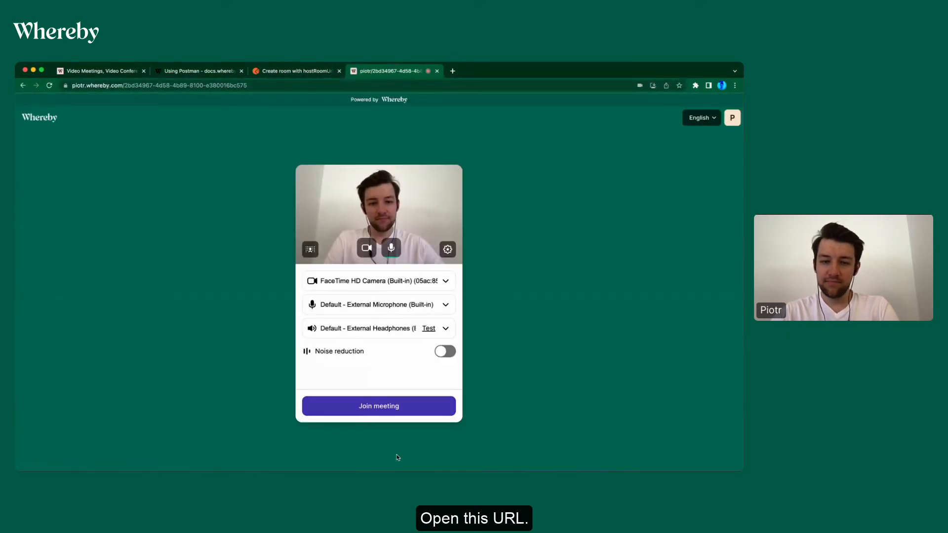
{"action": "left_click", "coordinate": [393, 405]}
{"action": "left_click", "coordinate": [330, 450]}
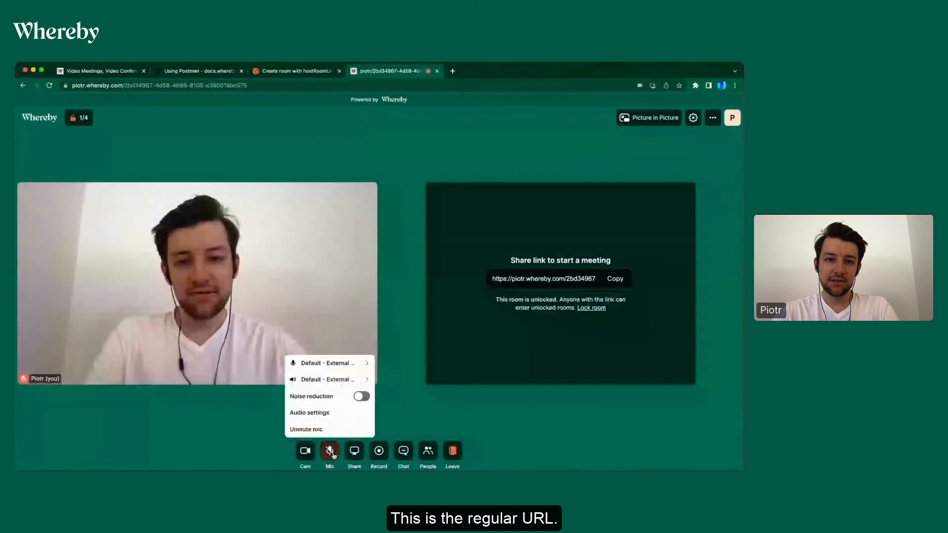
- Return to the Postman tab and select the entire multi-line hostRoomUrl value in the response for copying
{"action": "left_click", "coordinate": [284, 71]}
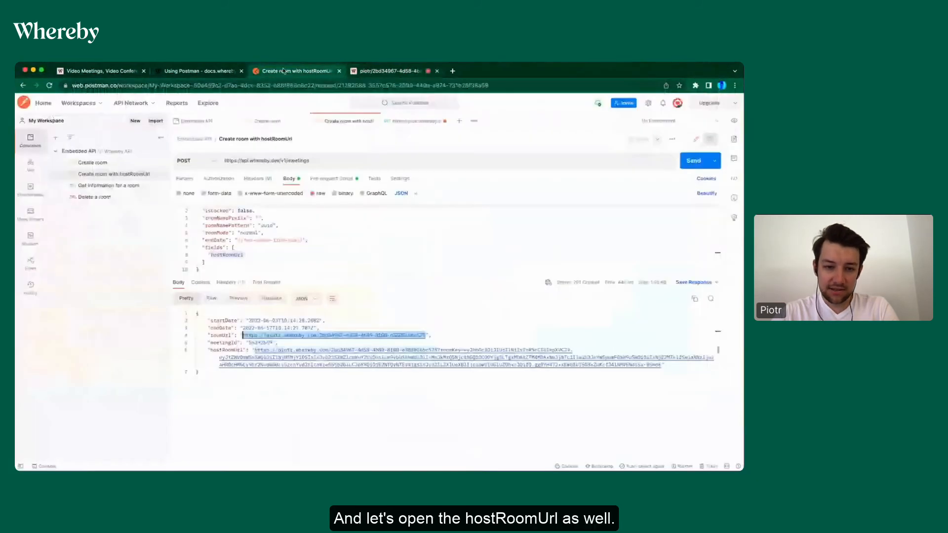
{"action": "left_click", "coordinate": [483, 387]}
{"action": "left_click_drag", "start_coordinate": [255, 350], "coordinate": [254, 357]}
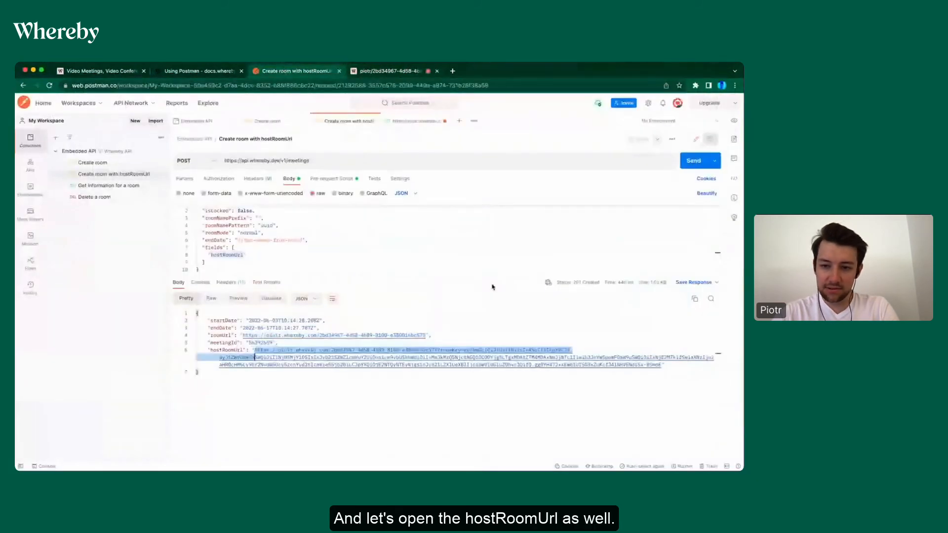
{"action": "key", "text": "shift+Down"}
{"action": "key", "text": "super+shift+Right"}
{"action": "key", "text": "shift+Left"}
- Open the copied hostRoomUrl, including its roomKey token, in a new browser tab and join the meeting as host
{"action": "key", "text": "super+t"}
{"action": "key", "text": "super+v"}
{"action": "key", "text": "Return"}
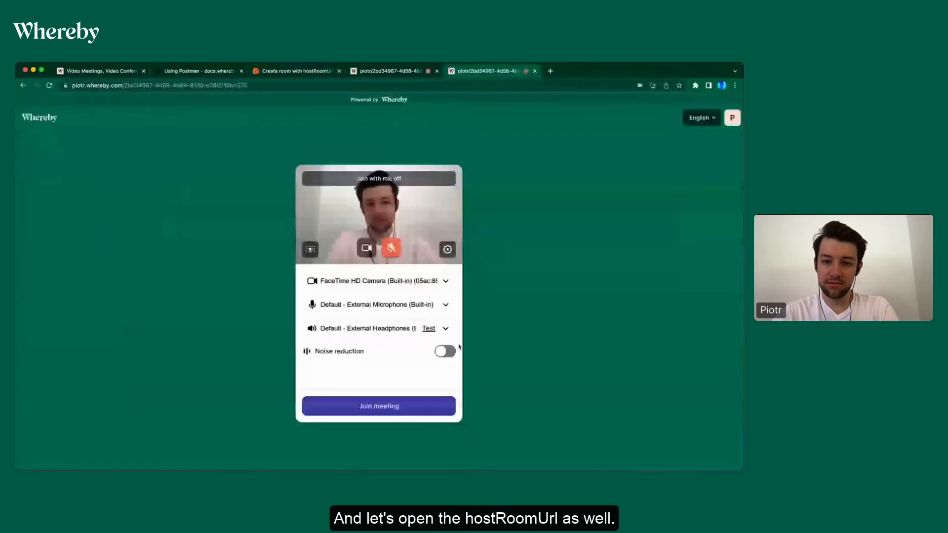
{"action": "left_click", "coordinate": [400, 407]}
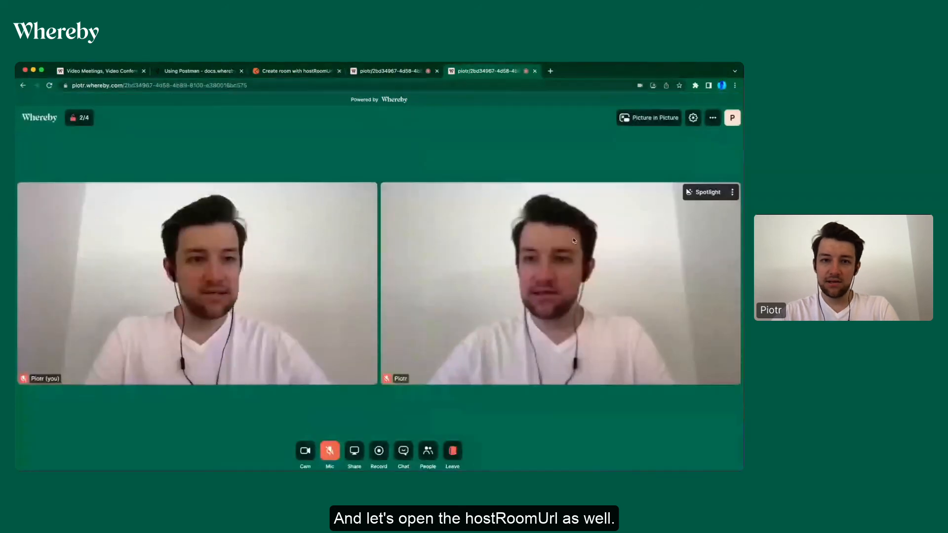
- Remove the other participant from the meeting as host, and check the regular participant's tab before returning to Postman
{"action": "left_click", "coordinate": [370, 193]}
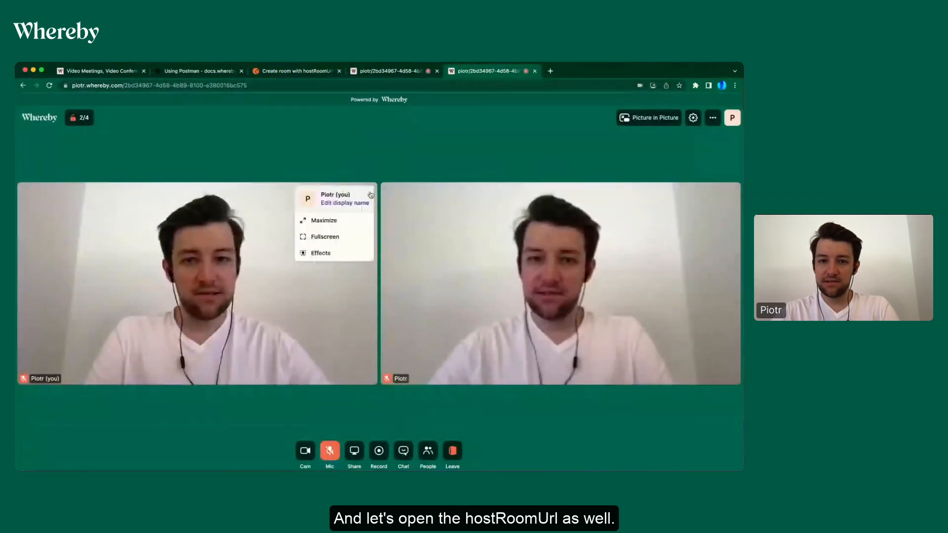
{"action": "left_click", "coordinate": [735, 189]}
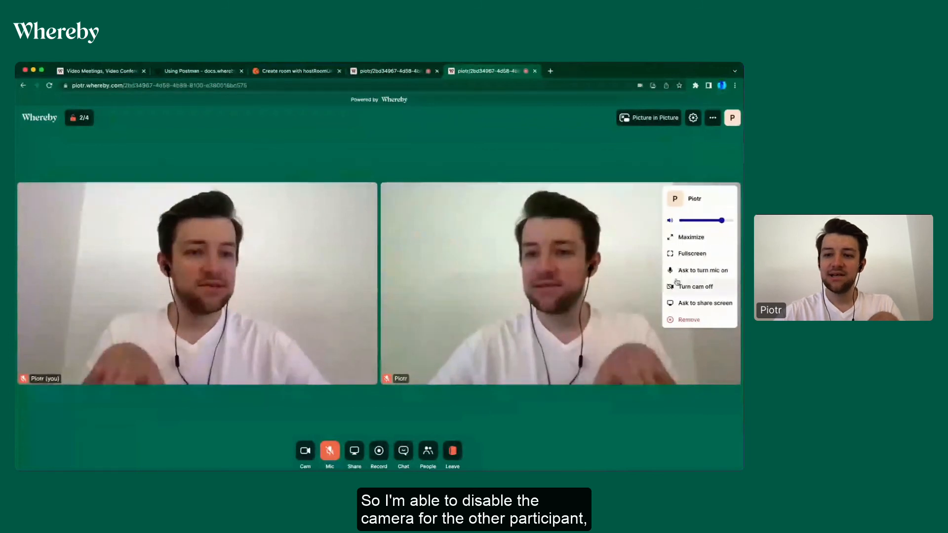
{"action": "left_click", "coordinate": [687, 320]}
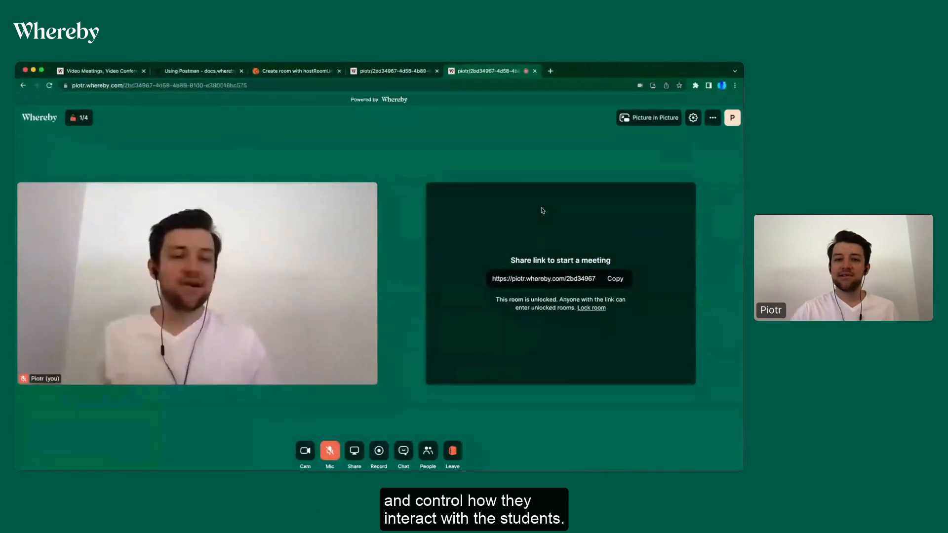
{"action": "left_click", "coordinate": [403, 72]}
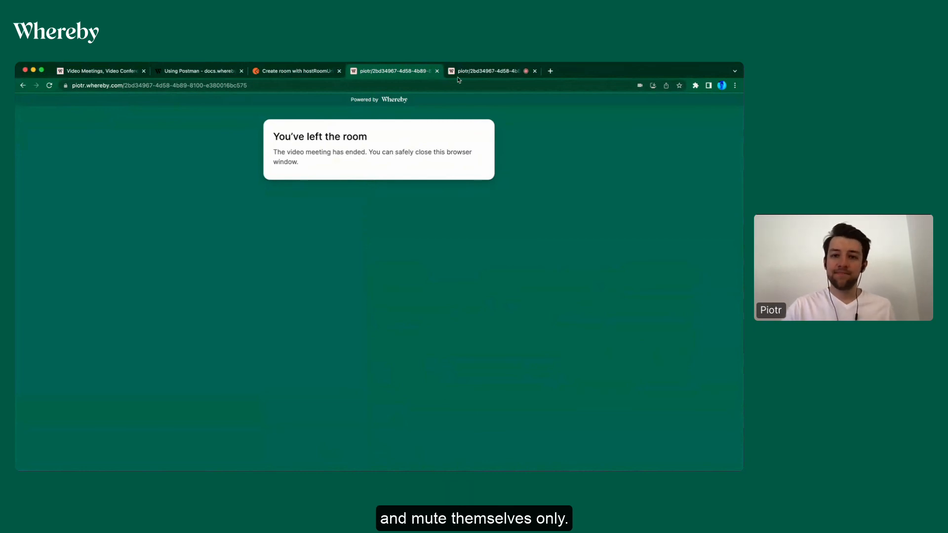
{"action": "left_click", "coordinate": [284, 70]}
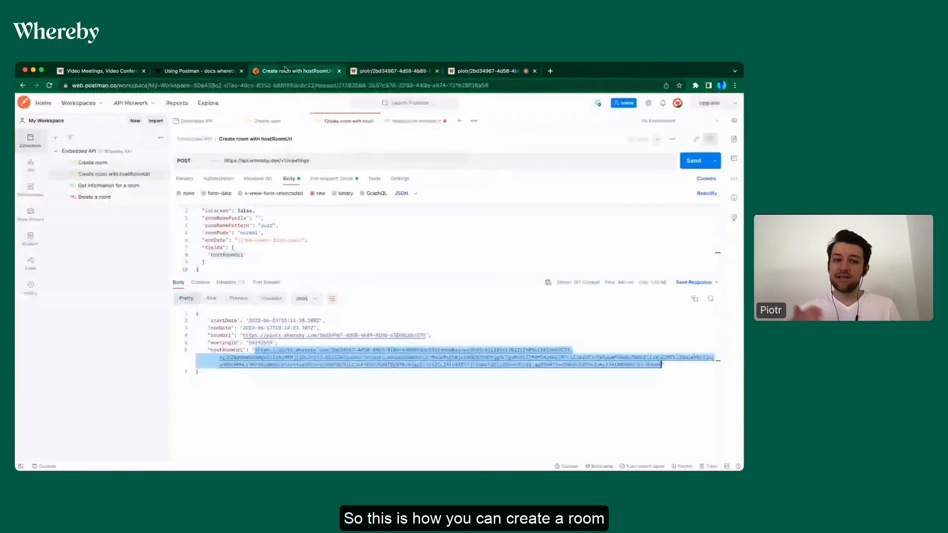